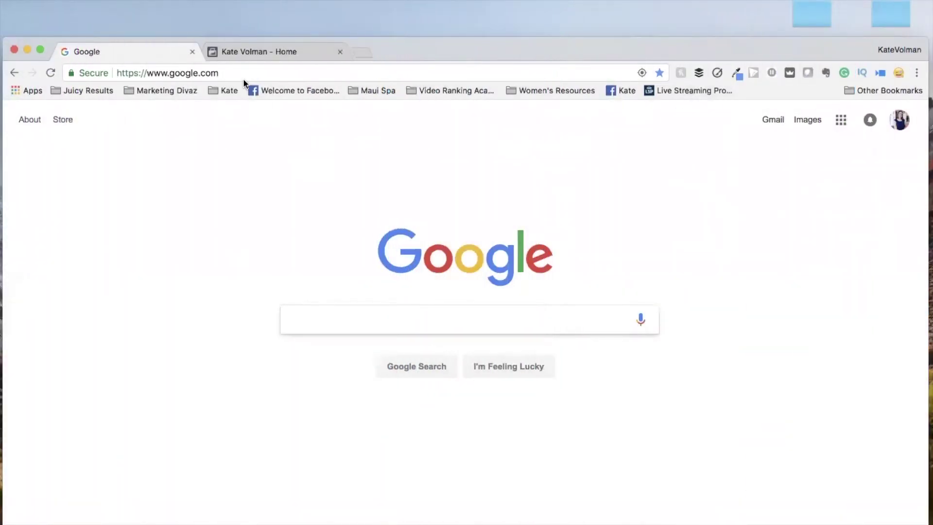
# Load the site's wp-login page from the Chrome address bar to reach the WordPress Dashboard.
pyautogui.click(241, 72)
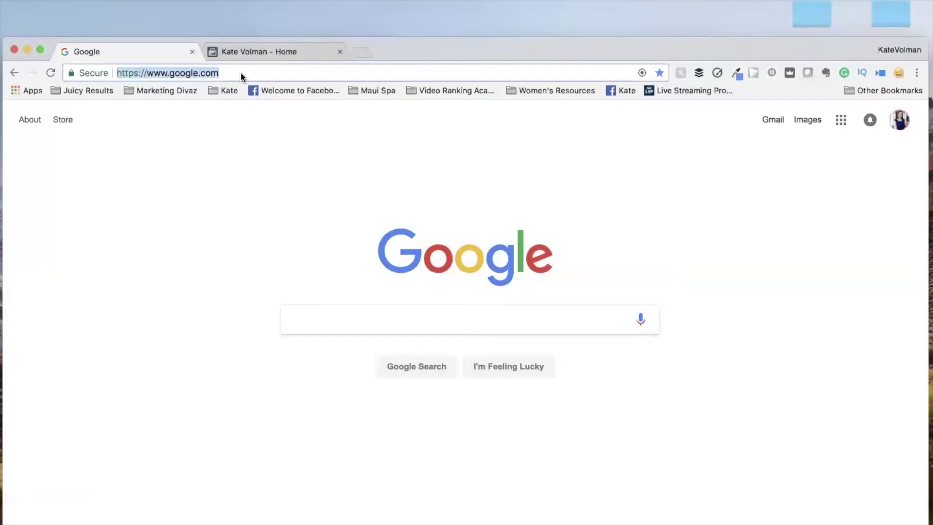
pyautogui.write('katevolman.com/wp-login.php')
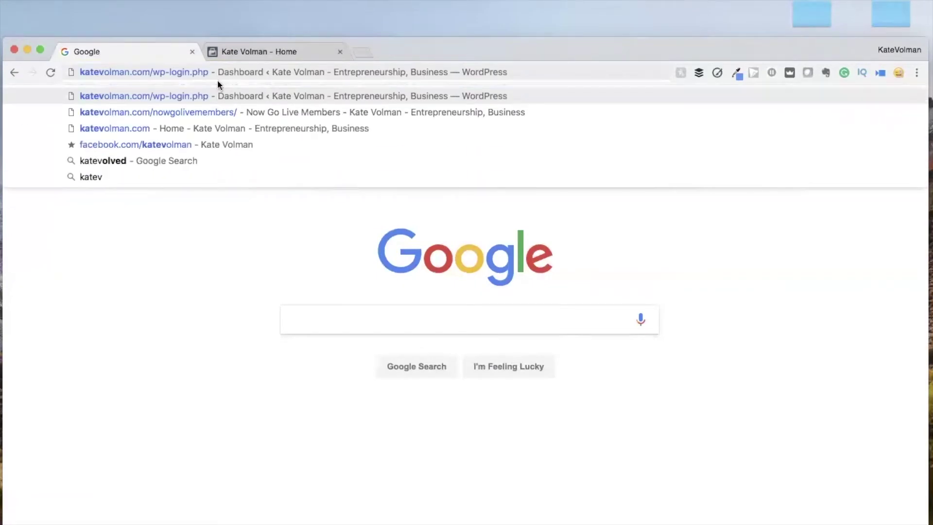
pyautogui.press('Return')
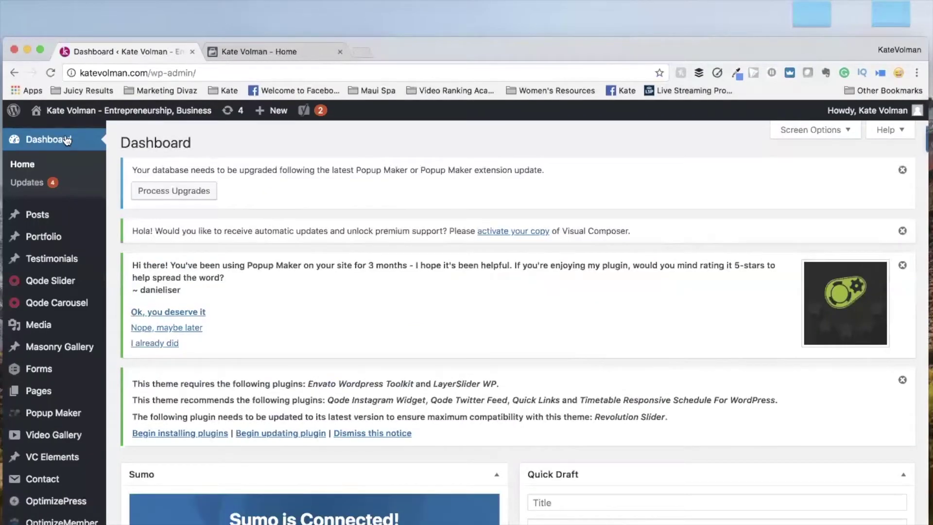
# Create a new post via Posts > Add New and bring the empty title and editor into view.
pyautogui.moveTo(46, 221)
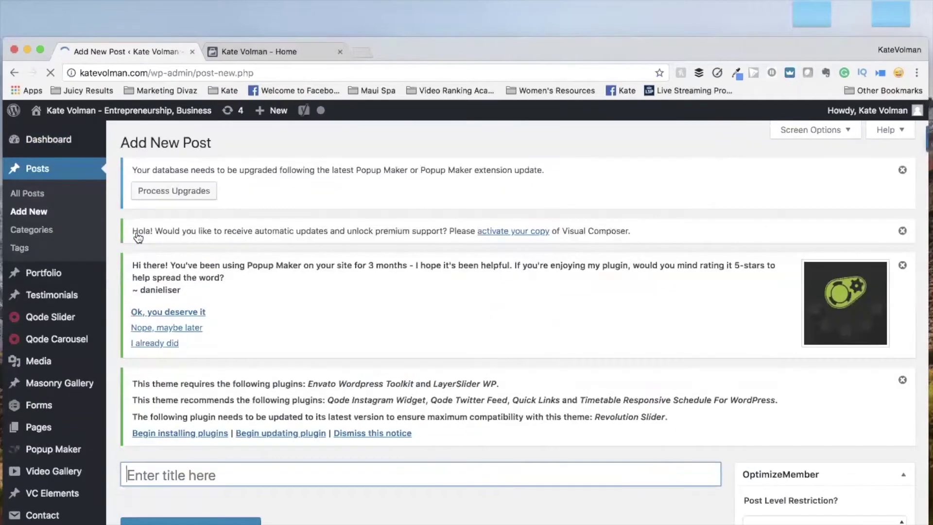
pyautogui.scroll(-5, 138, 238)
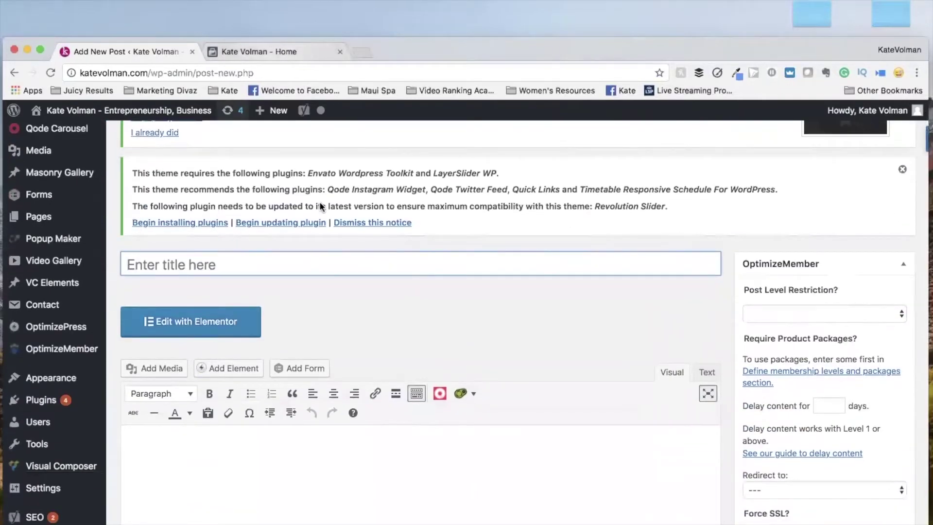
pyautogui.scroll(-1, 265, 272)
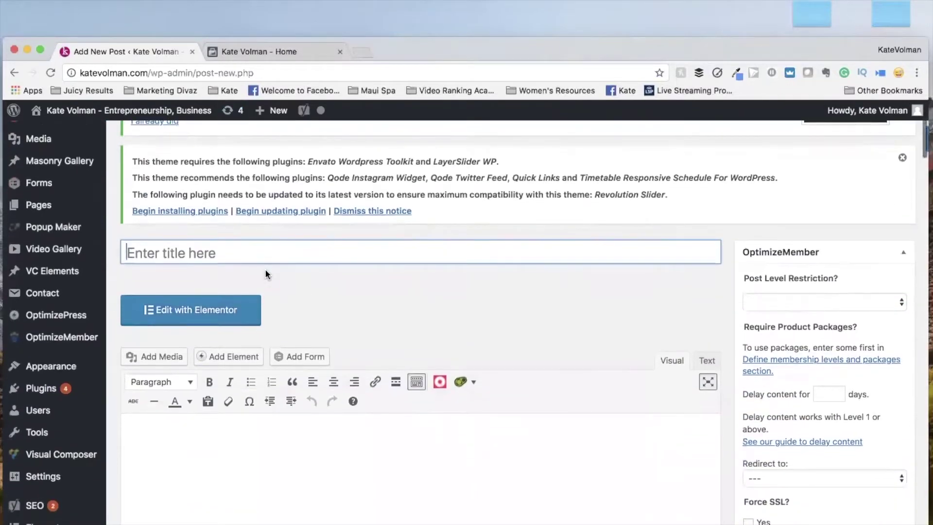
# Switch to the Facebook business Page tab and scroll the feed to the repurposing-content live video.
pyautogui.click(275, 50)
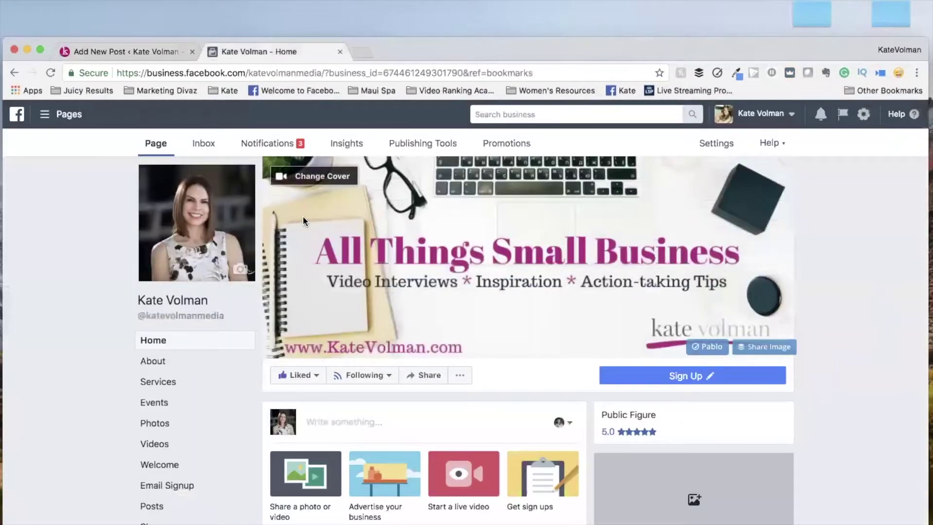
pyautogui.scroll(-3, 308, 283)
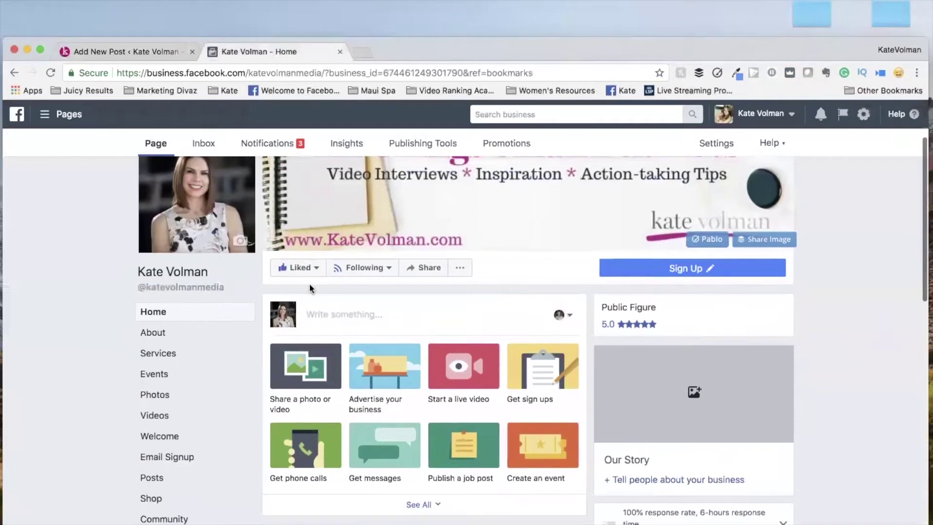
pyautogui.scroll(-15, 309, 286)
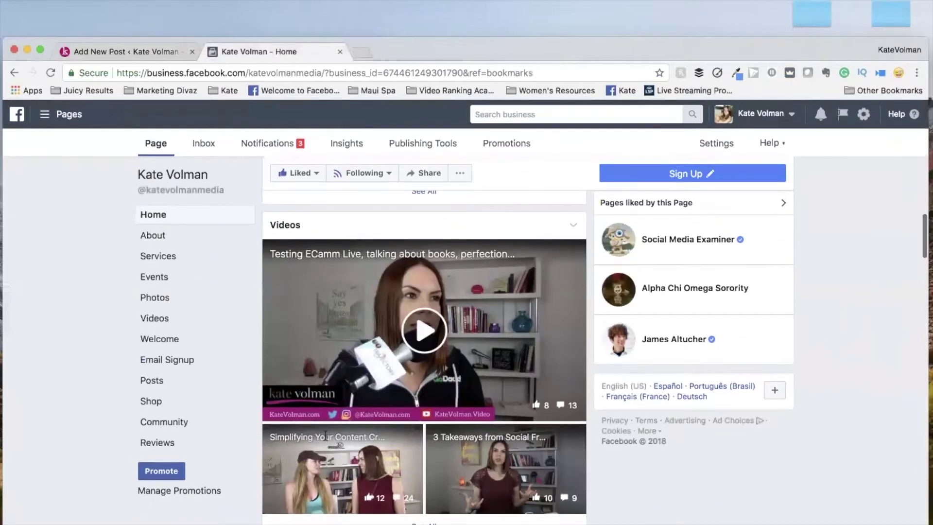
pyautogui.scroll(-15, 326, 435)
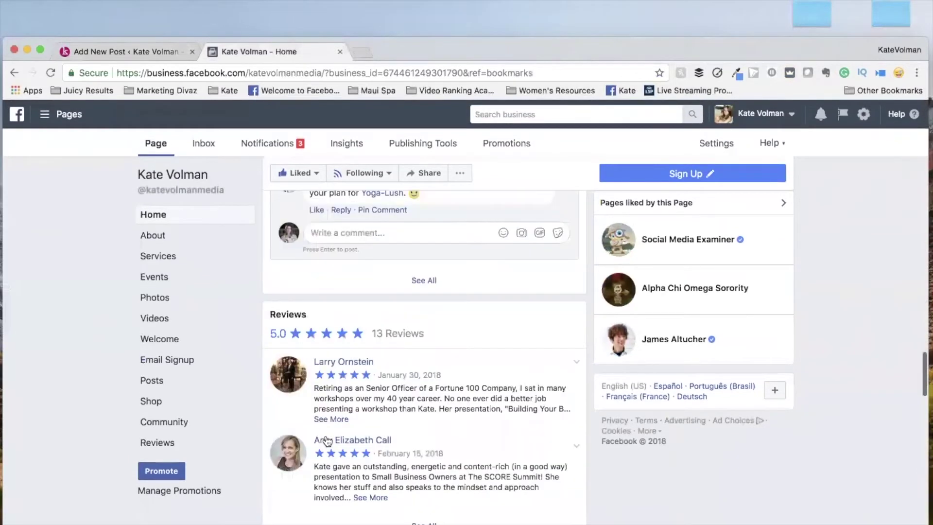
pyautogui.scroll(-15, 326, 440)
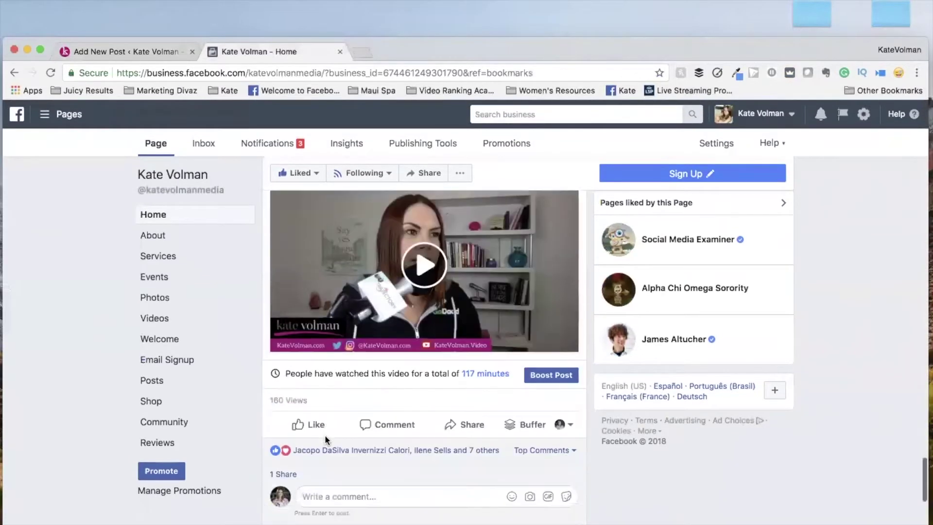
pyautogui.scroll(-10, 325, 435)
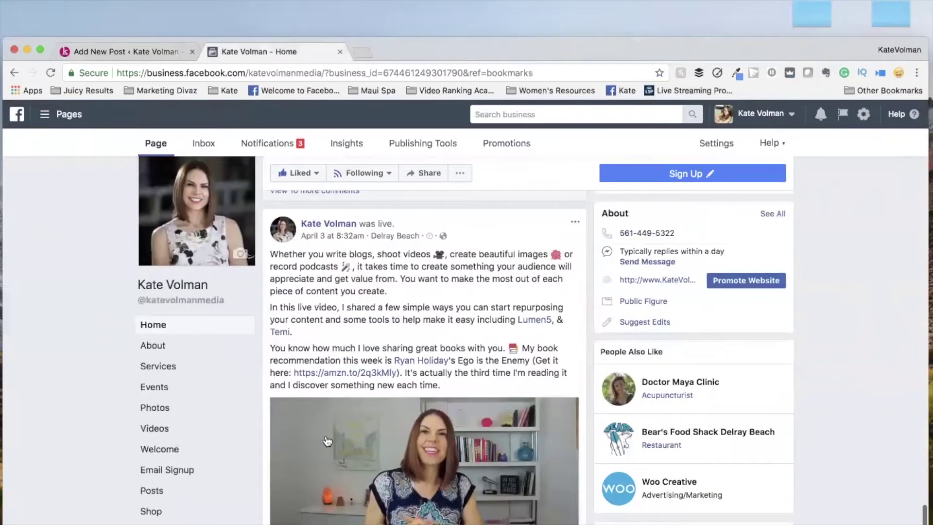
pyautogui.scroll(1, 326, 439)
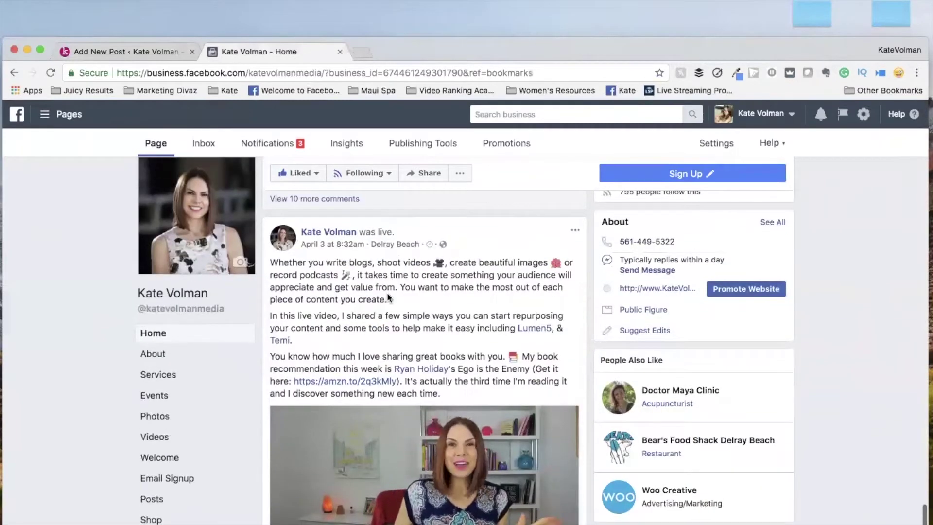
pyautogui.scroll(-1, 386, 293)
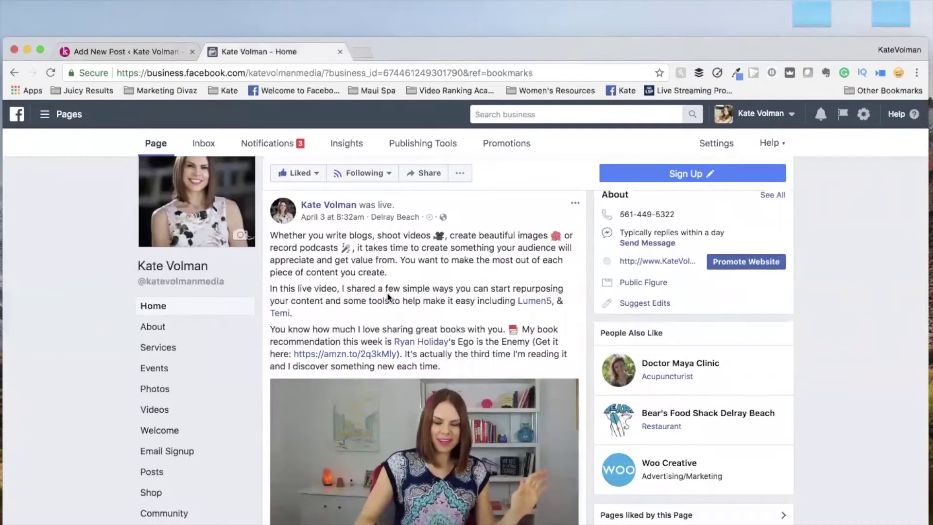
pyautogui.scroll(-1, 387, 295)
pyautogui.scroll(2, 386, 294)
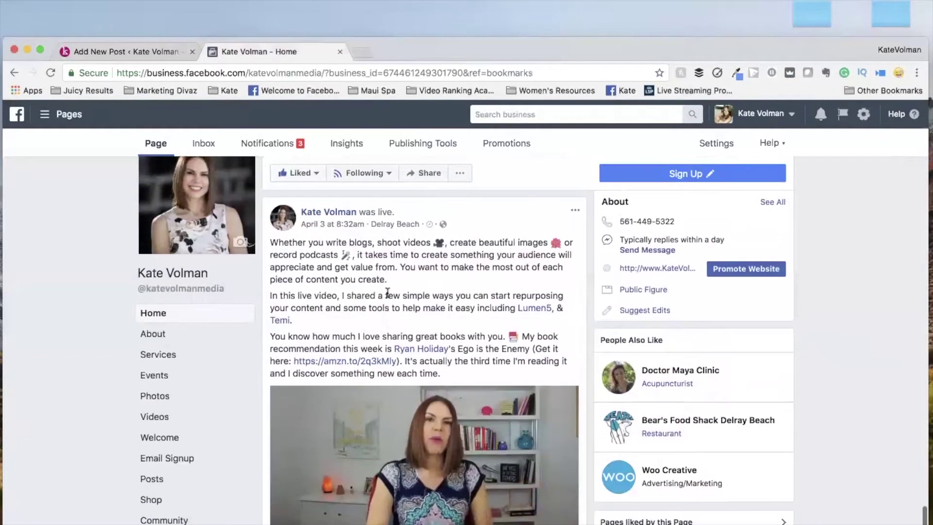
# Open the Embed Video dialog for the live video through its '...' menu and See more options.
pyautogui.click(575, 212)
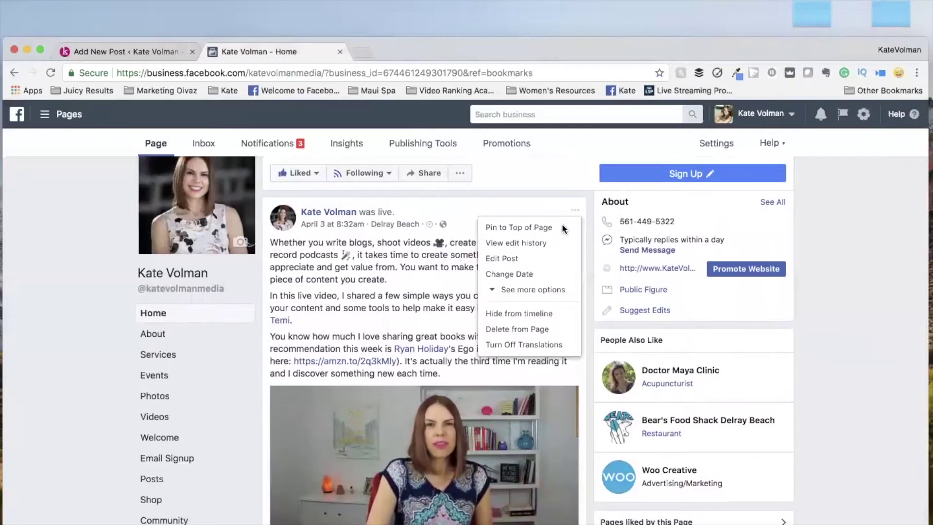
pyautogui.click(530, 289)
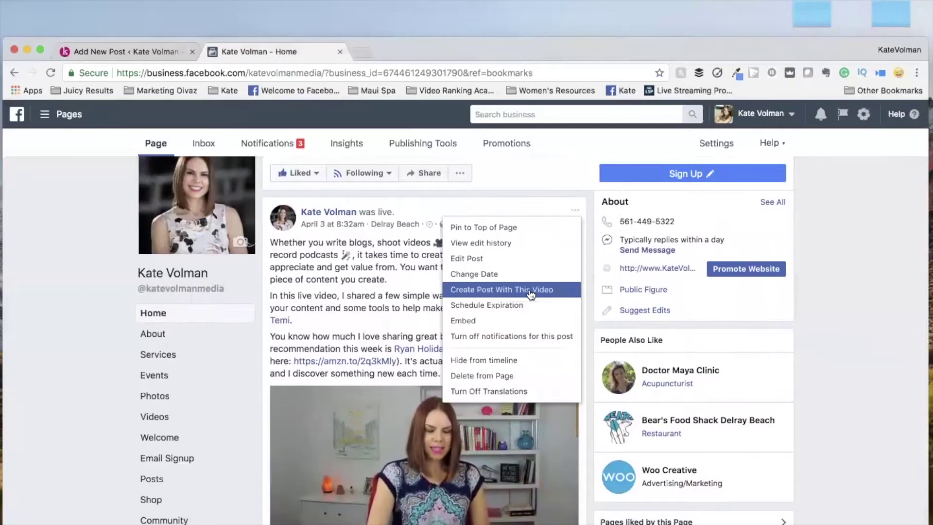
pyautogui.click(470, 321)
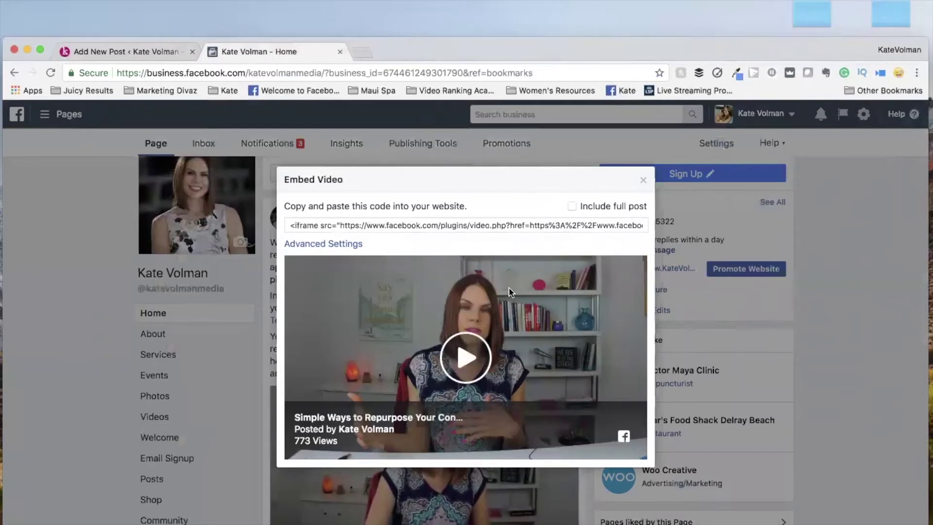
# Enable 'Include full post', select and copy the iframe embed code, and return to the WordPress post.
pyautogui.click(572, 208)
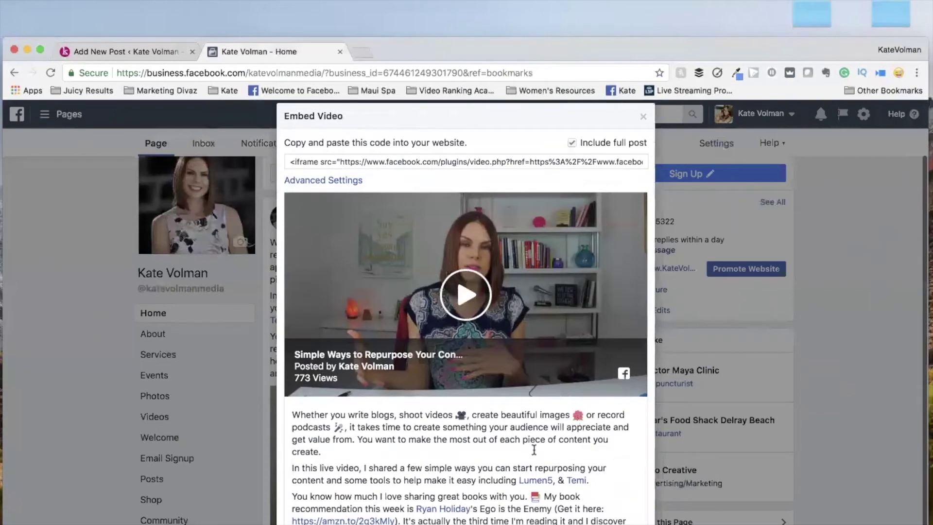
pyautogui.scroll(-1, 463, 476)
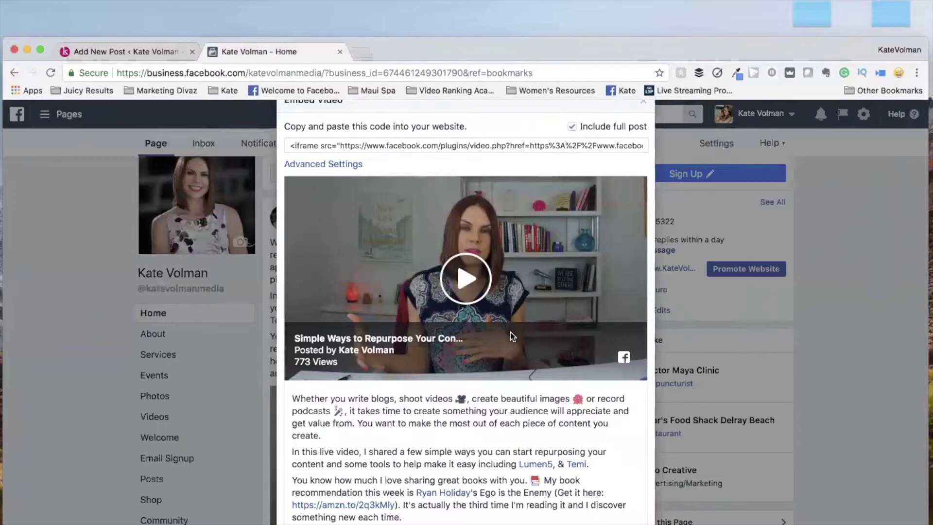
pyautogui.scroll(3, 514, 269)
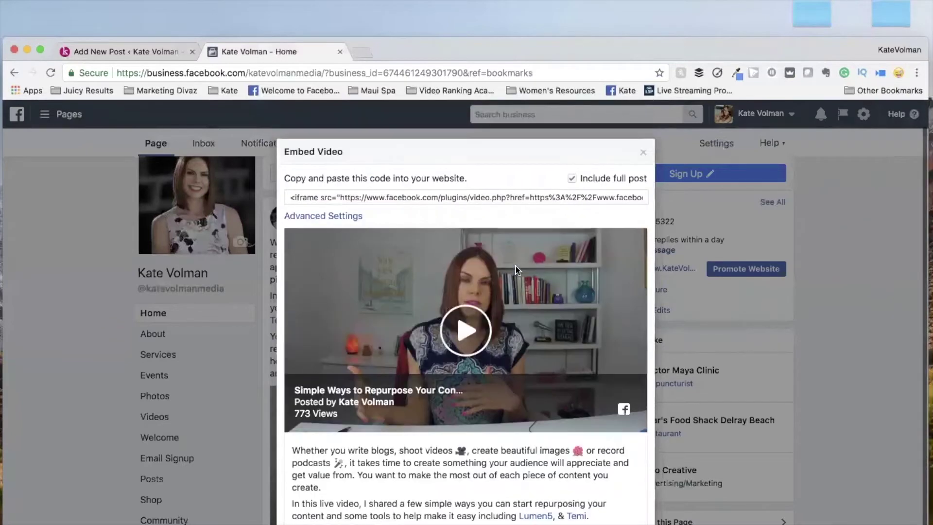
pyautogui.click(469, 215)
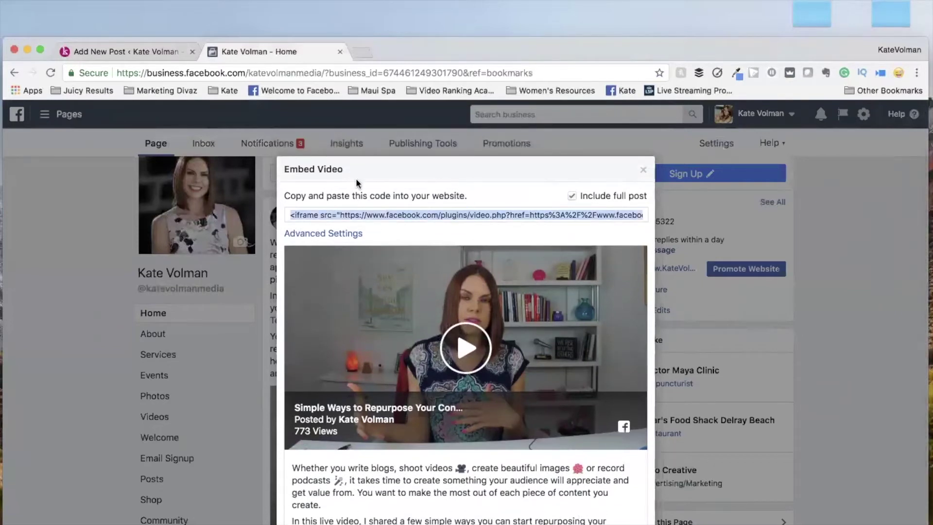
pyautogui.click(145, 49)
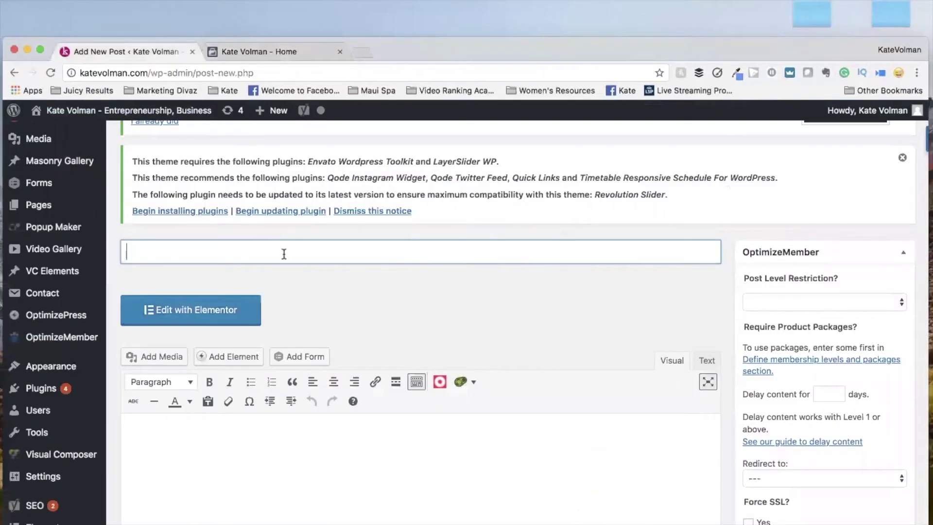
# Paste the copied Facebook iframe embed code into the post body in the Text (HTML) editor.
pyautogui.scroll(-1, 295, 425)
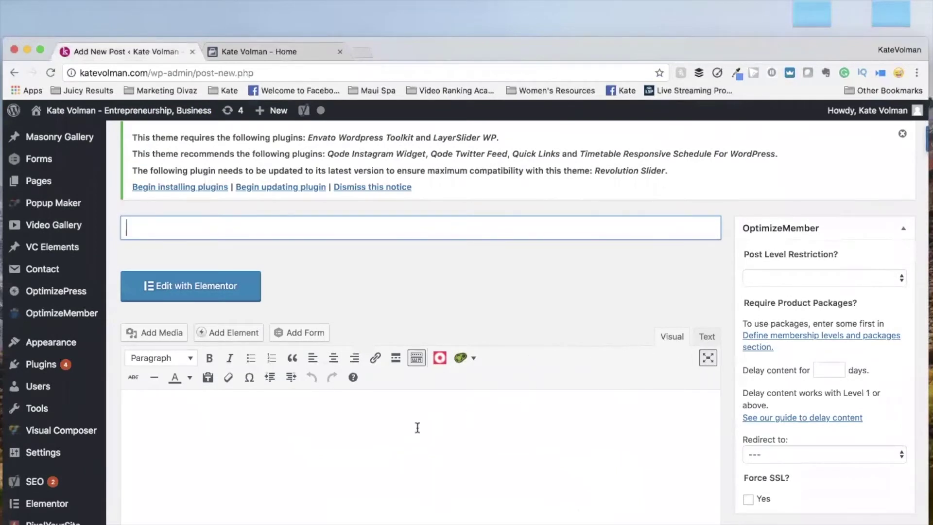
pyautogui.click(708, 339)
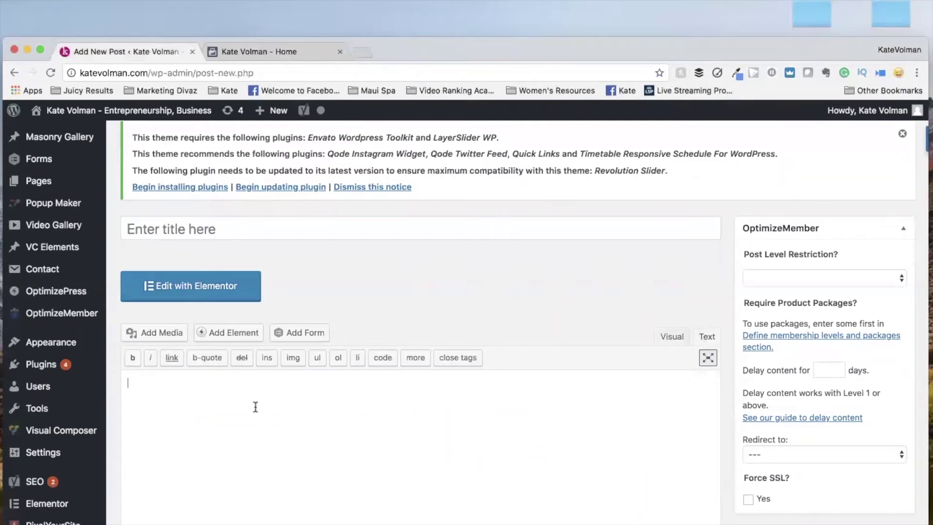
pyautogui.press('super+v')
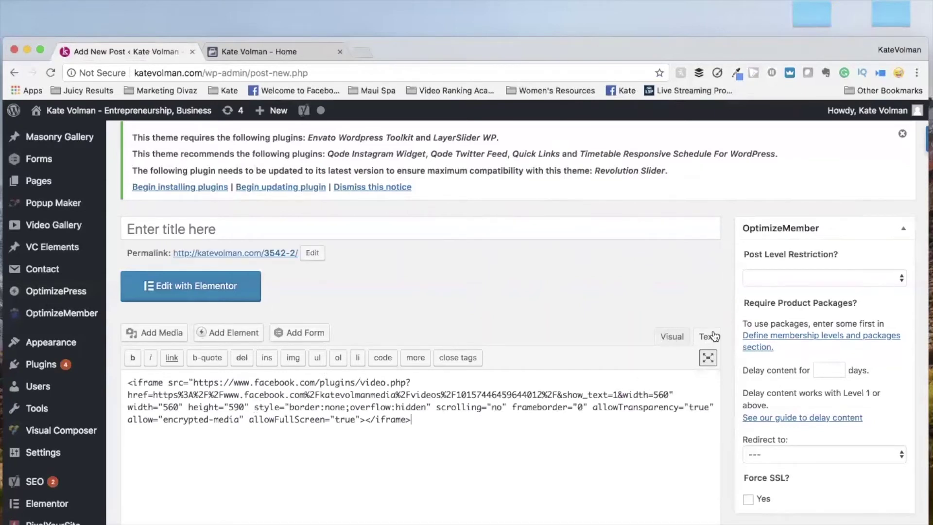
# Paste the embed in the Visual editor so the Facebook video shows with its full description.
pyautogui.click(670, 336)
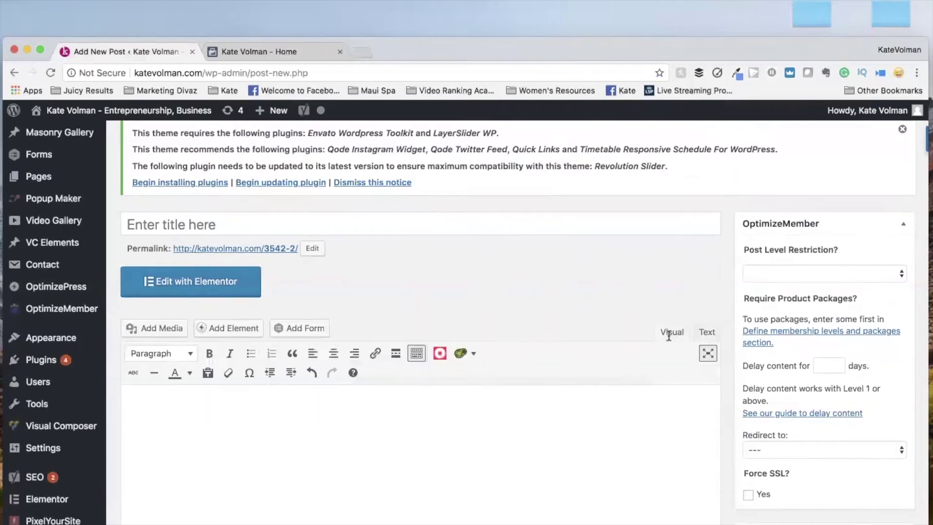
pyautogui.scroll(-5, 668, 335)
pyautogui.press('super+v')
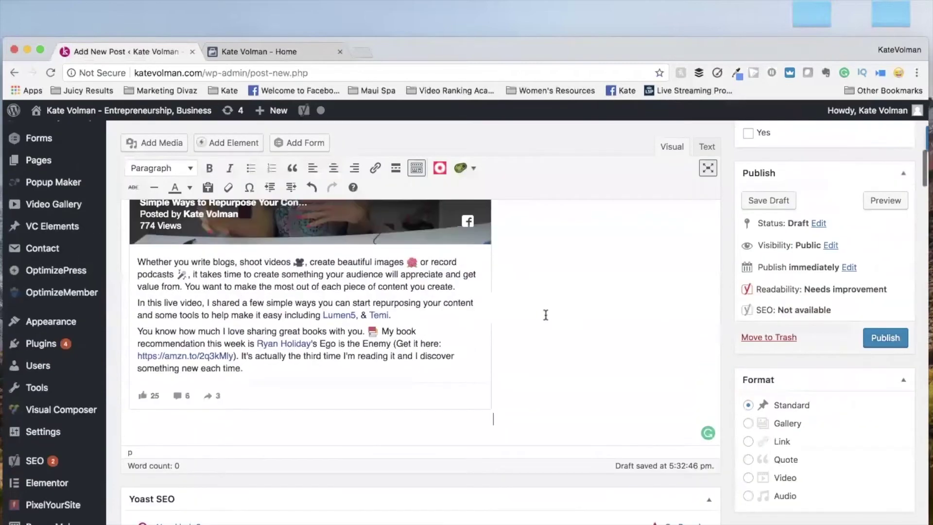
pyautogui.scroll(5, 545, 315)
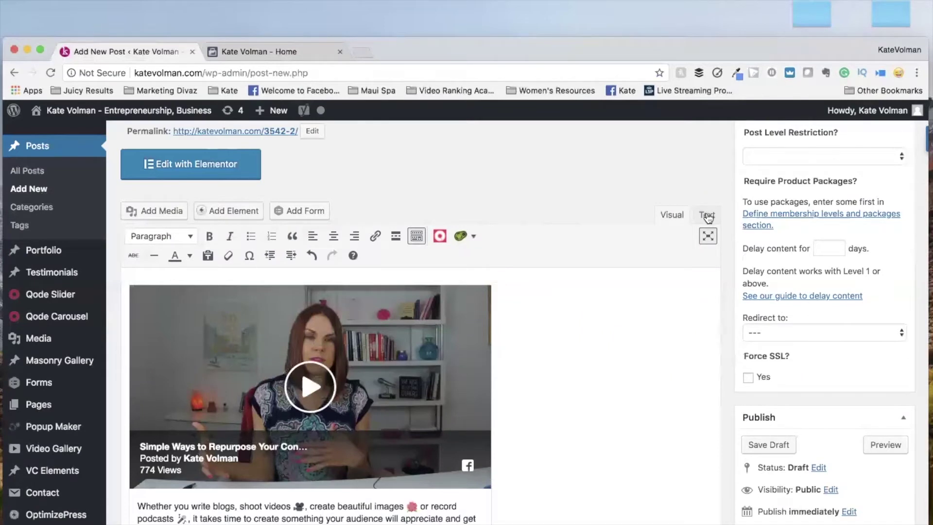
# In the Text view, insert the line 'In this video,' above the iframe, then return to Visual.
pyautogui.click(708, 215)
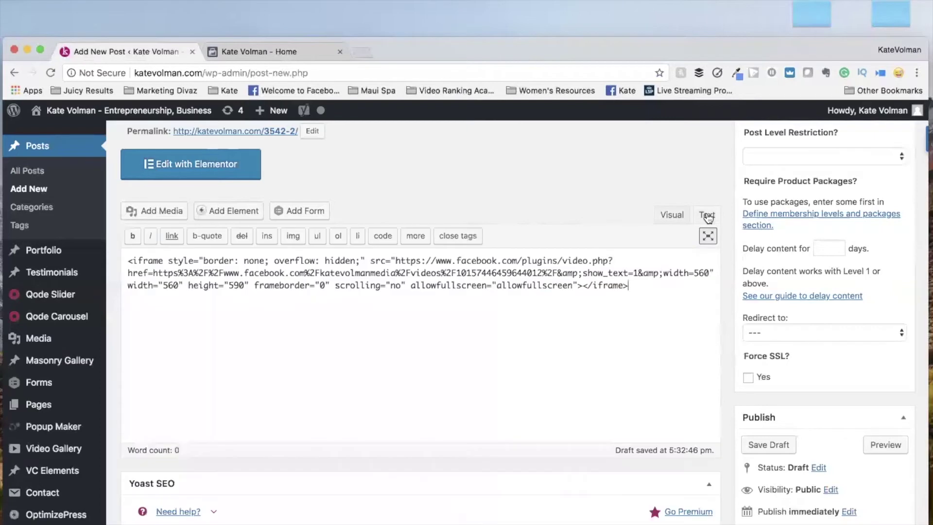
pyautogui.click(128, 262)
pyautogui.press('Return')
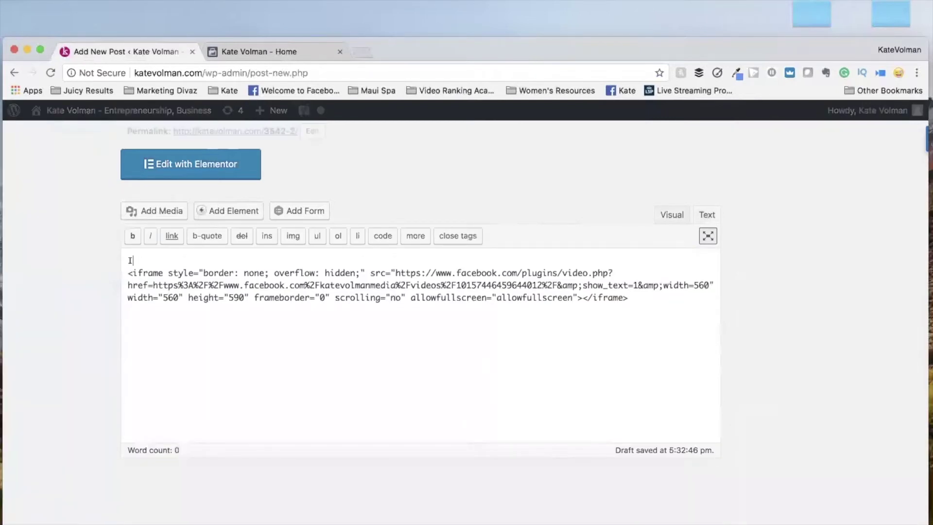
pyautogui.write('Int h')
pyautogui.press('BackSpace')
pyautogui.write('this video,')
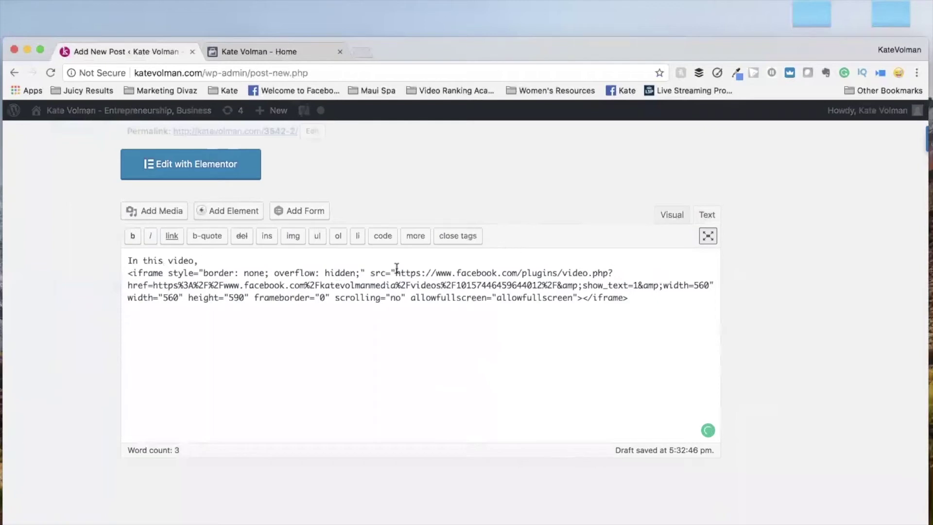
pyautogui.press('Return')
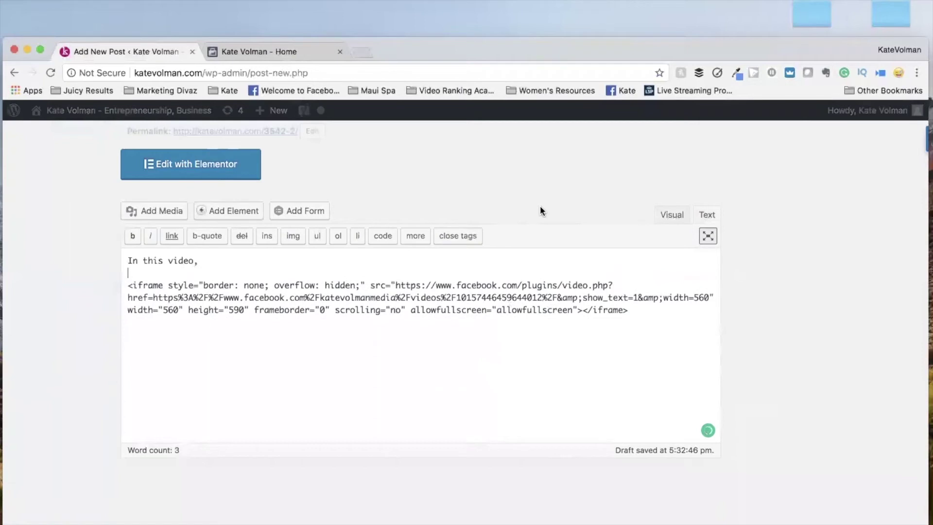
pyautogui.click(680, 215)
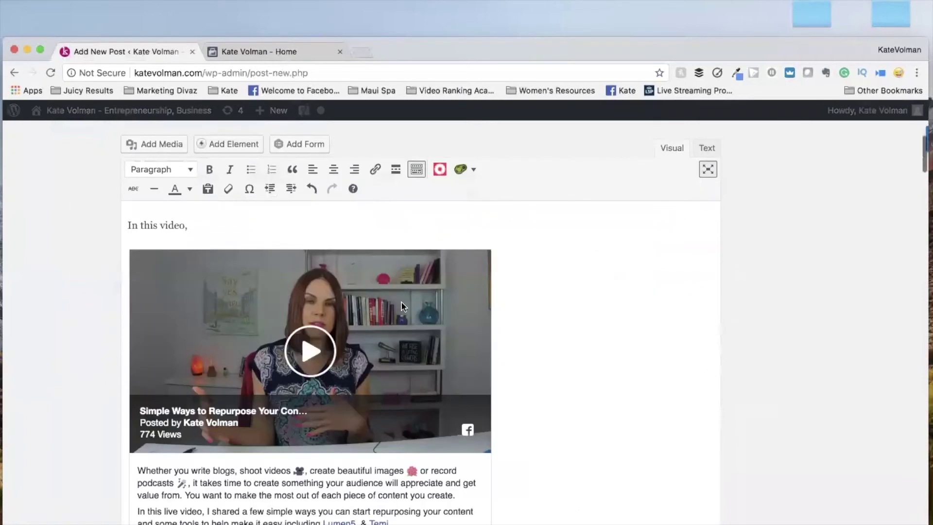
# Preview the draft post in a new tab, scroll through it, then go back to the editor.
pyautogui.scroll(-3, 199, 276)
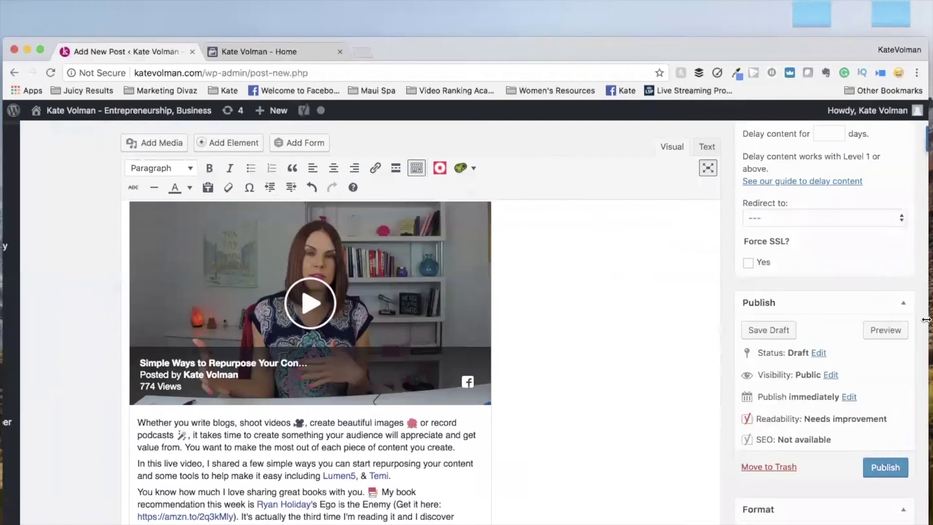
pyautogui.click(885, 331)
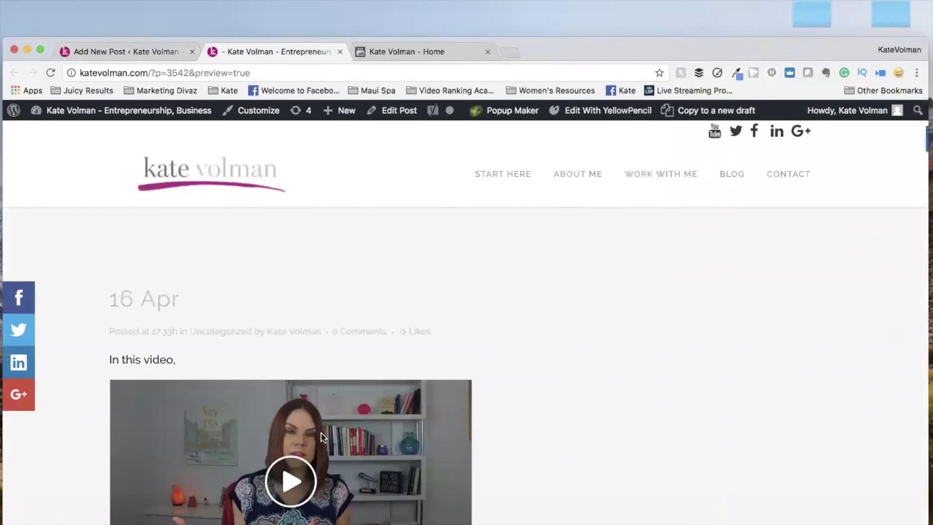
pyautogui.scroll(-3, 262, 349)
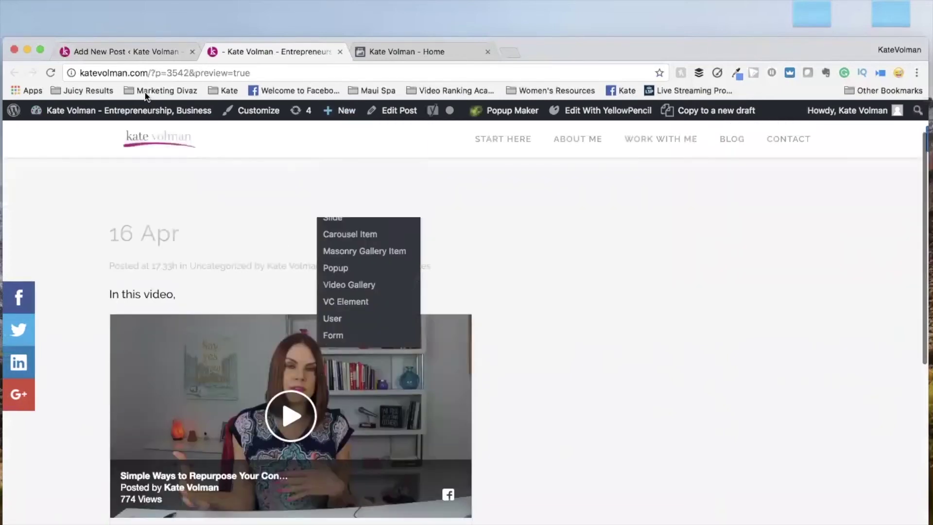
pyautogui.click(142, 50)
# Enter 'Simple Ways to Repurpose Content' in the post's title field, fixing the typos.
pyautogui.scroll(6, 293, 211)
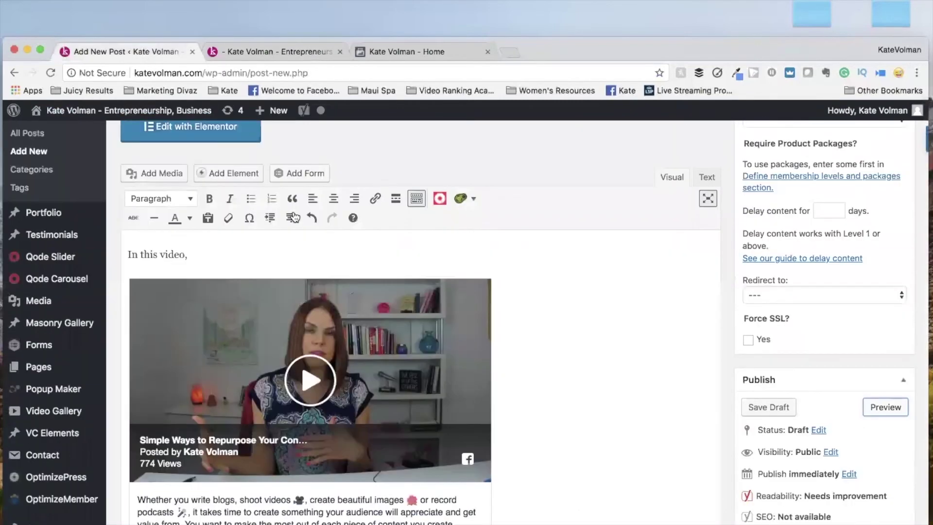
pyautogui.click(233, 205)
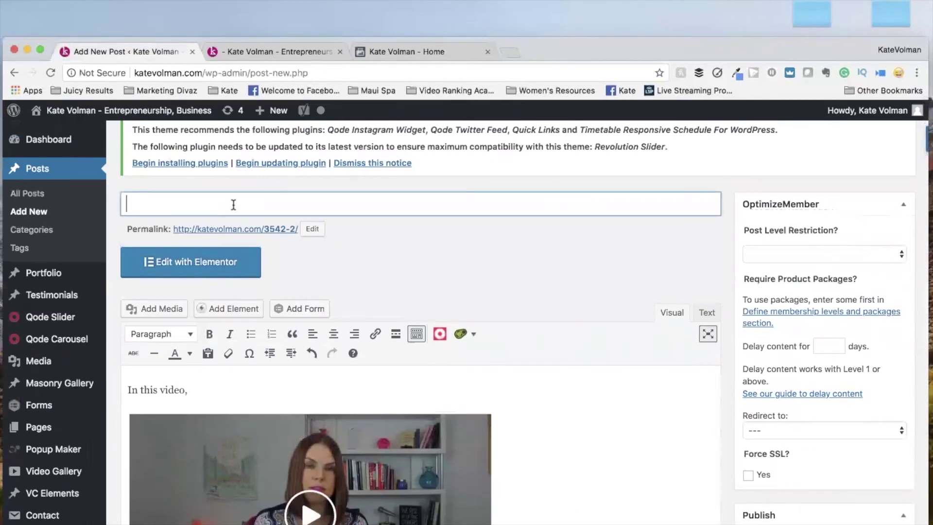
pyautogui.write('Simple Ways to Repur')
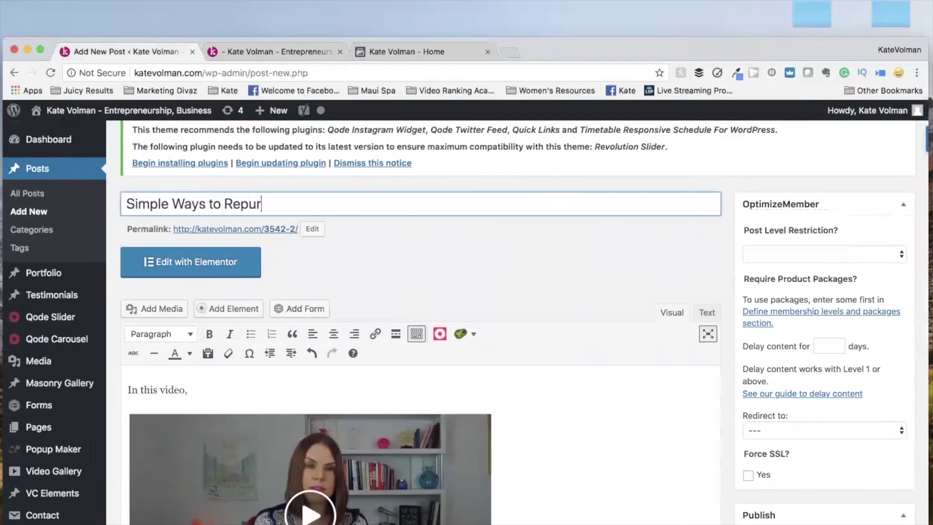
pyautogui.write('pose cont')
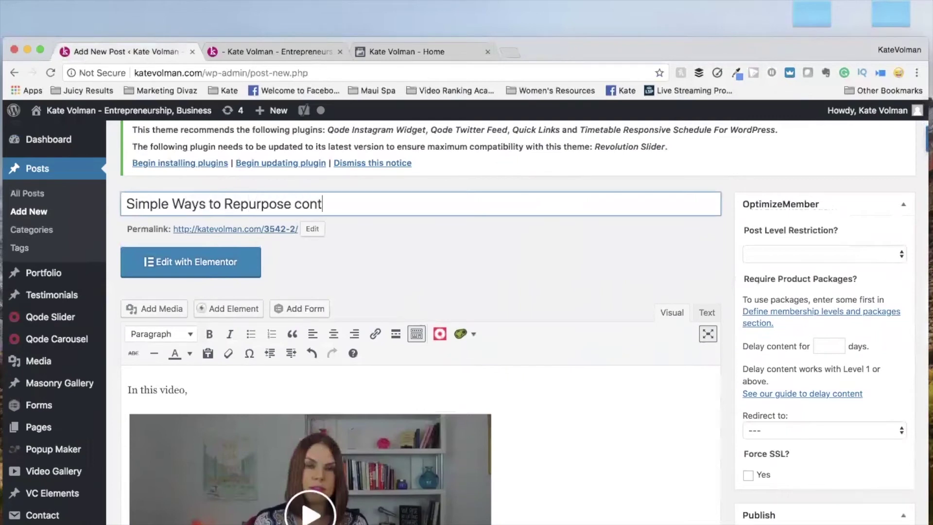
pyautogui.press('BackSpace')
pyautogui.press('BackSpace')
pyautogui.press('BackSpace')
pyautogui.press('BackSpace')
pyautogui.write('Content')
pyautogui.scroll(-3, 563, 305)
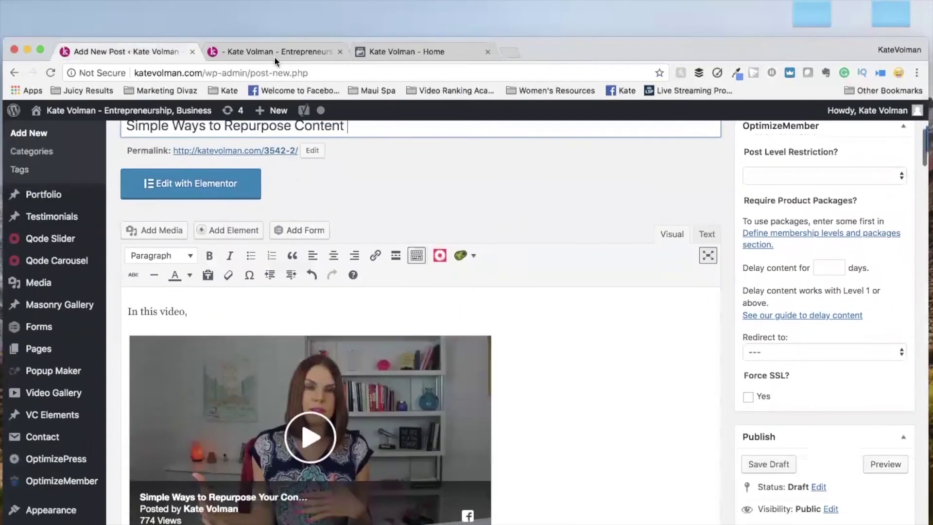
# Reload the post preview and scroll down past the new title, intro line and video.
pyautogui.click(274, 52)
pyautogui.click(289, 73)
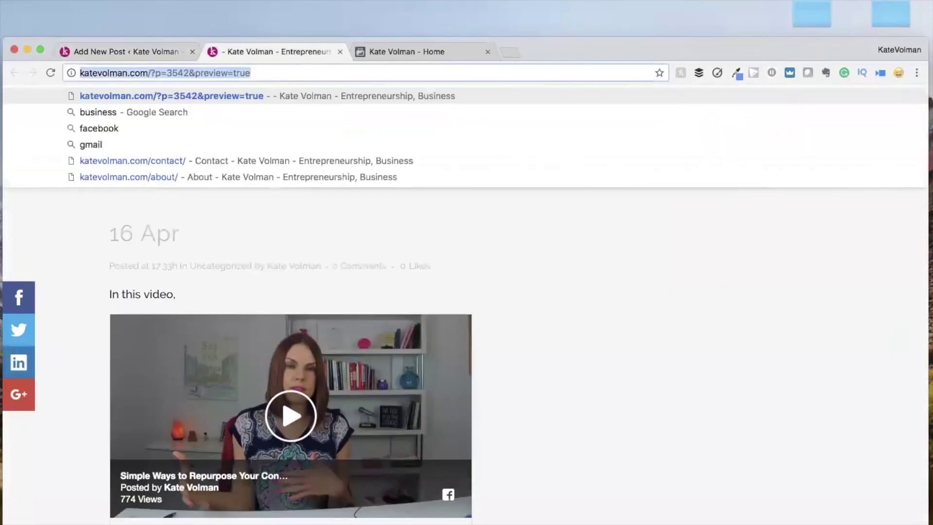
pyautogui.press('Return')
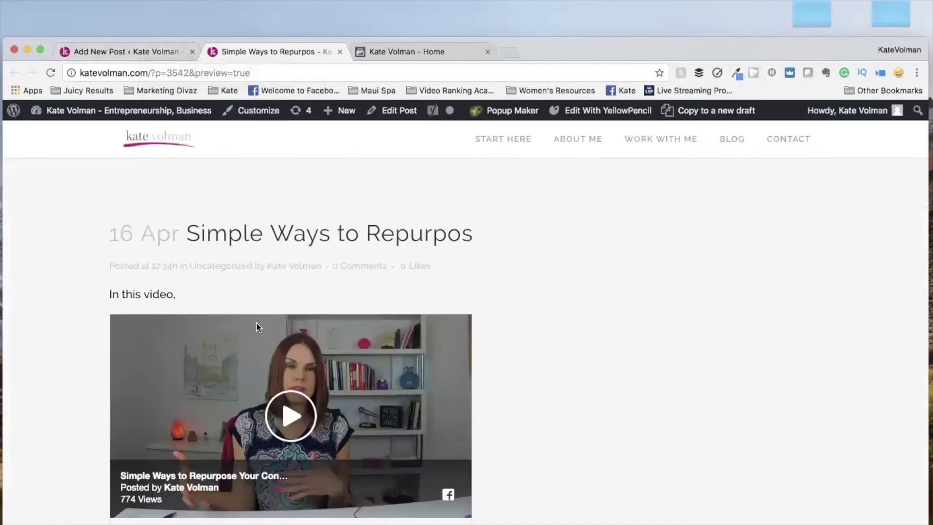
pyautogui.scroll(-1, 258, 326)
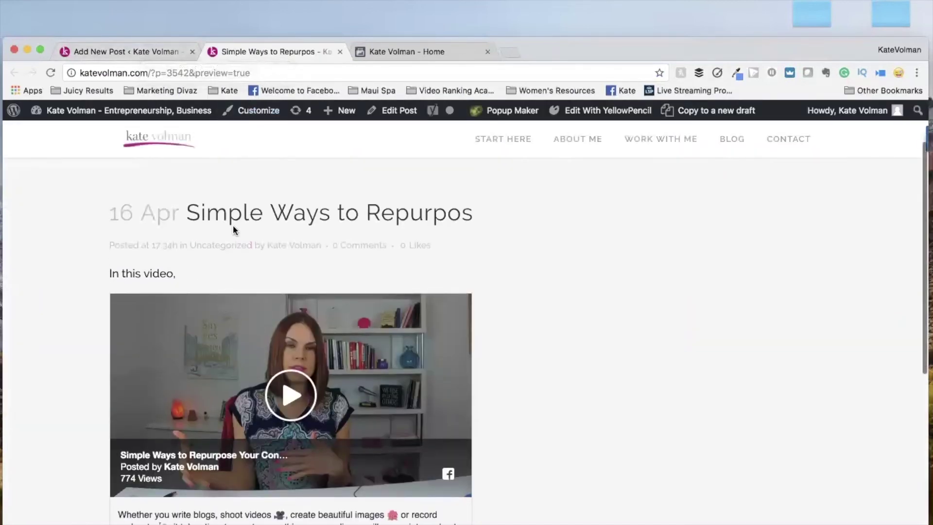
pyautogui.scroll(-5, 330, 346)
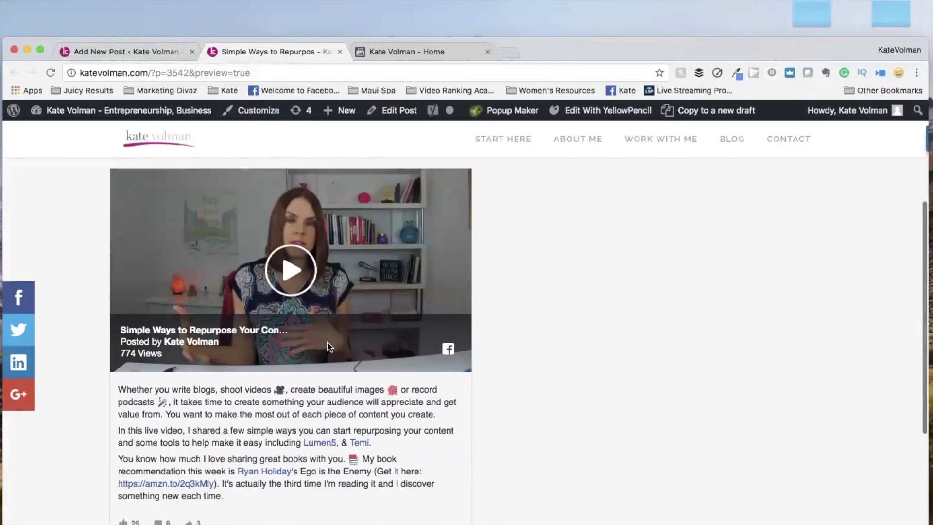
pyautogui.scroll(-3, 329, 346)
pyautogui.scroll(4, 328, 346)
pyautogui.scroll(-5, 328, 346)
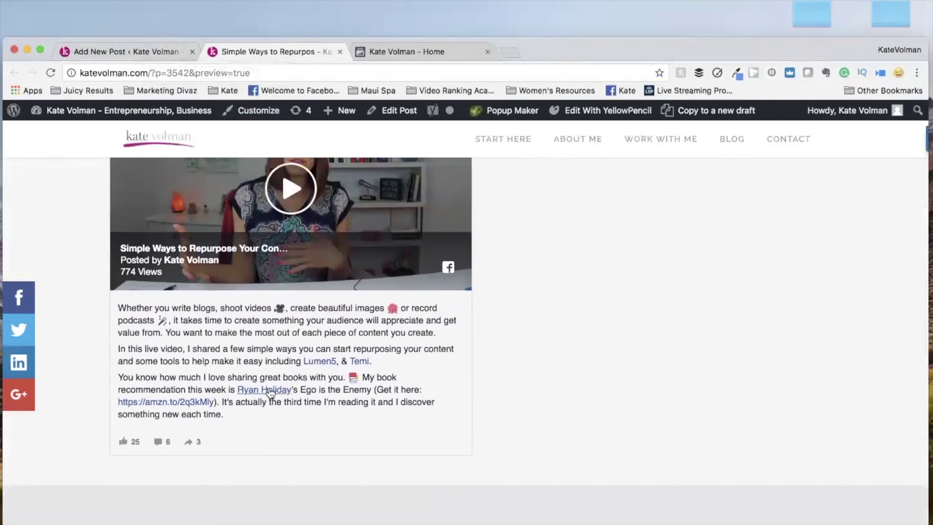
# Test the author link in the video description, then return to the preview.
pyautogui.click(270, 392)
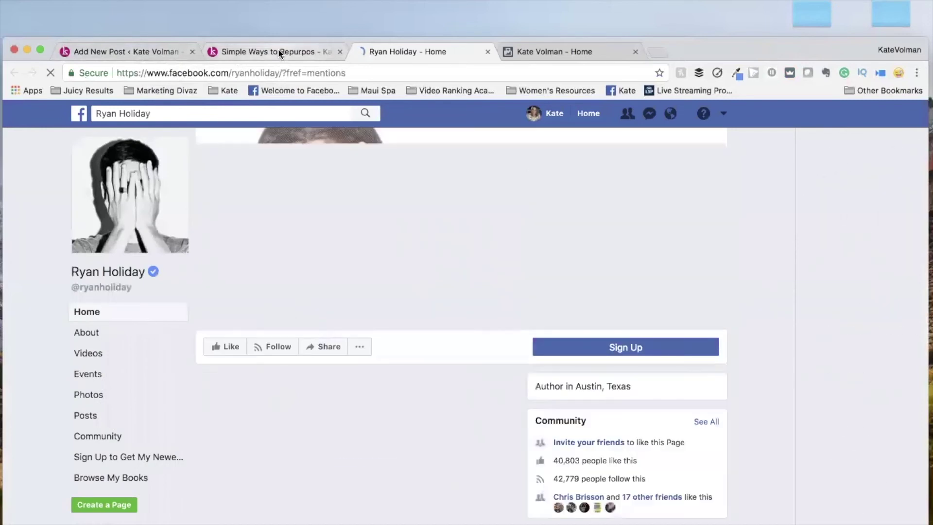
pyautogui.click(278, 52)
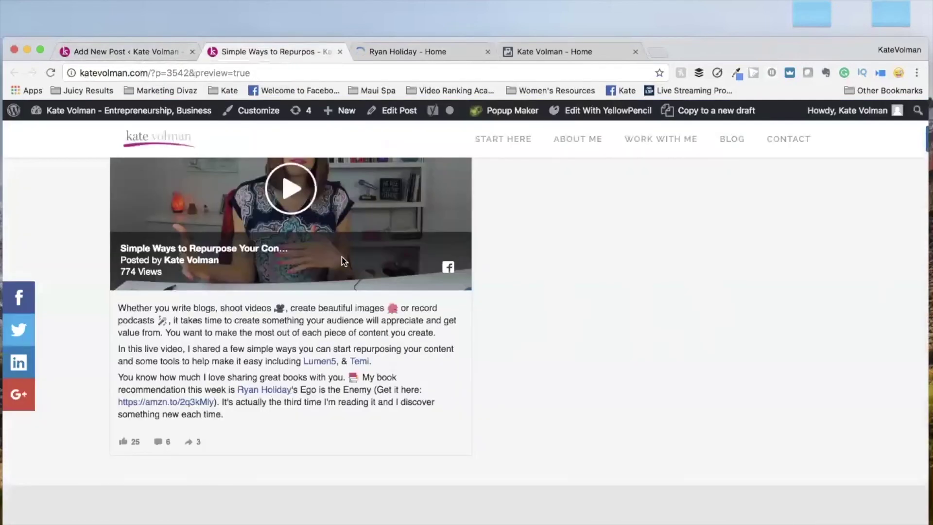
pyautogui.scroll(4, 344, 261)
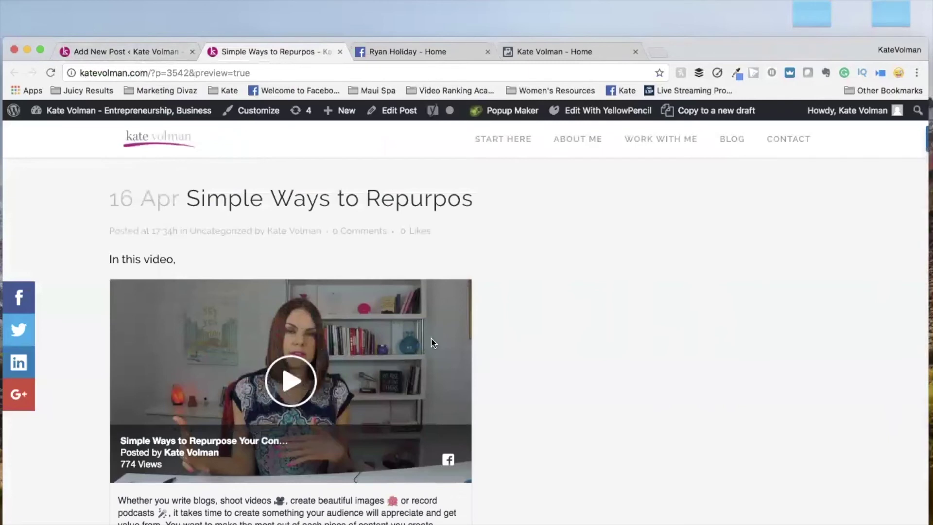
pyautogui.scroll(-3, 386, 371)
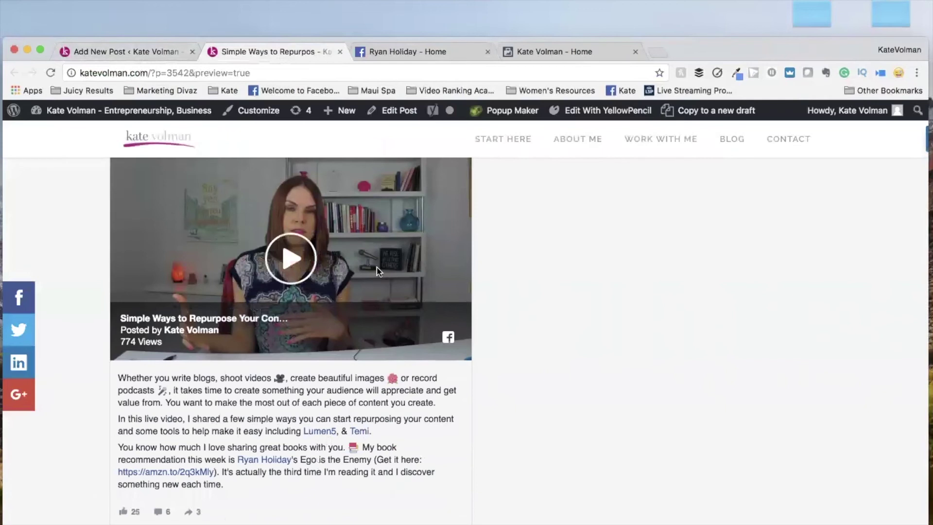
pyautogui.scroll(2, 460, 416)
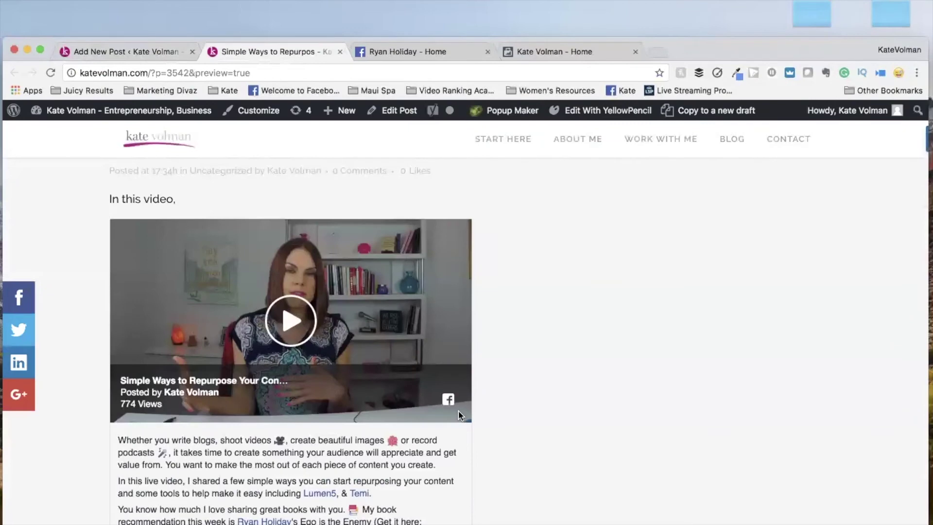
pyautogui.scroll(1, 461, 416)
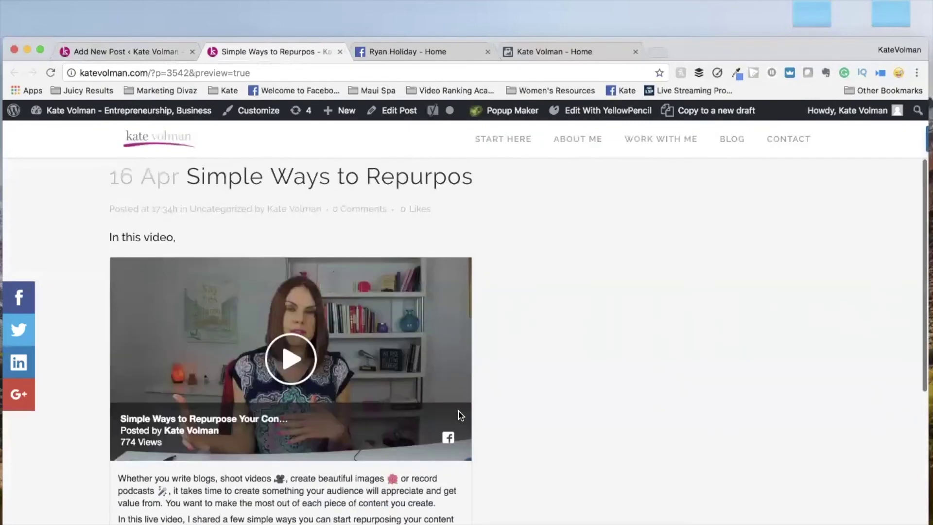
# Return to the Add New Post editor and scroll down to the Publish box and back up.
pyautogui.click(135, 50)
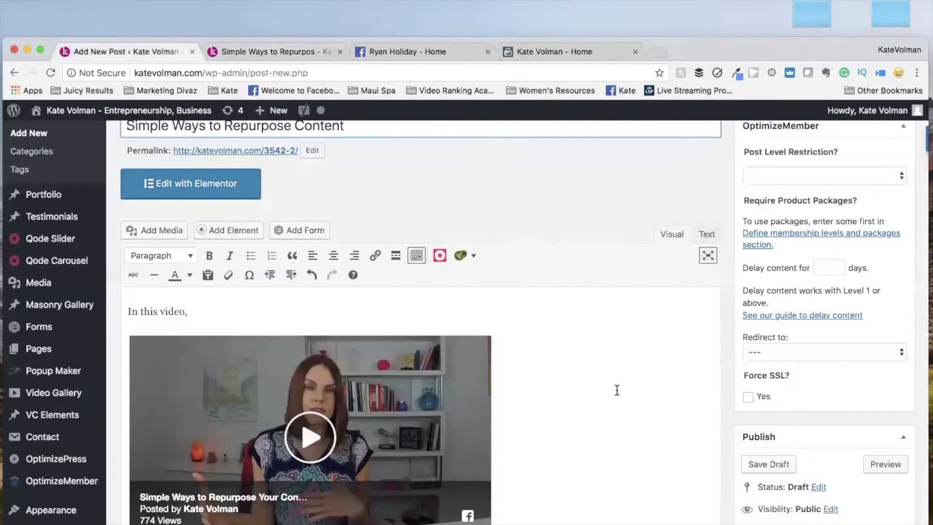
pyautogui.scroll(-2, 616, 388)
pyautogui.scroll(-2, 617, 388)
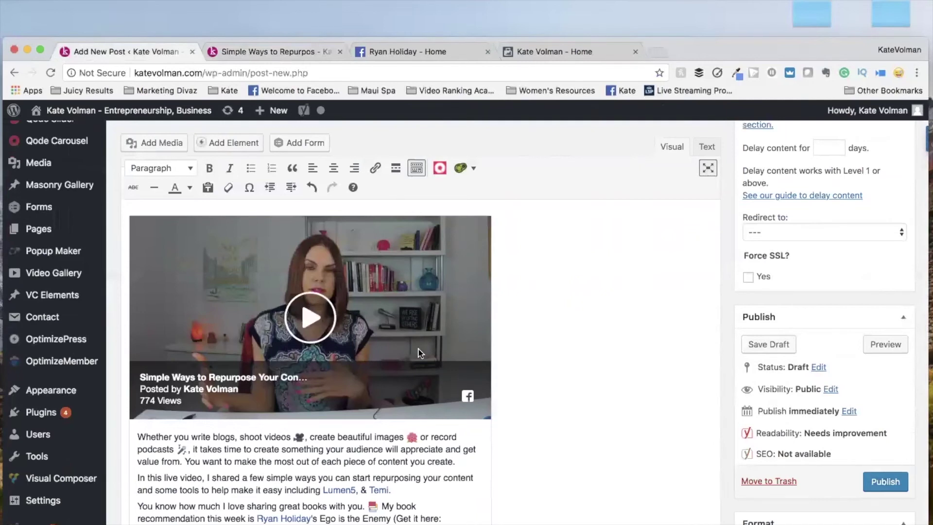
pyautogui.scroll(2, 429, 307)
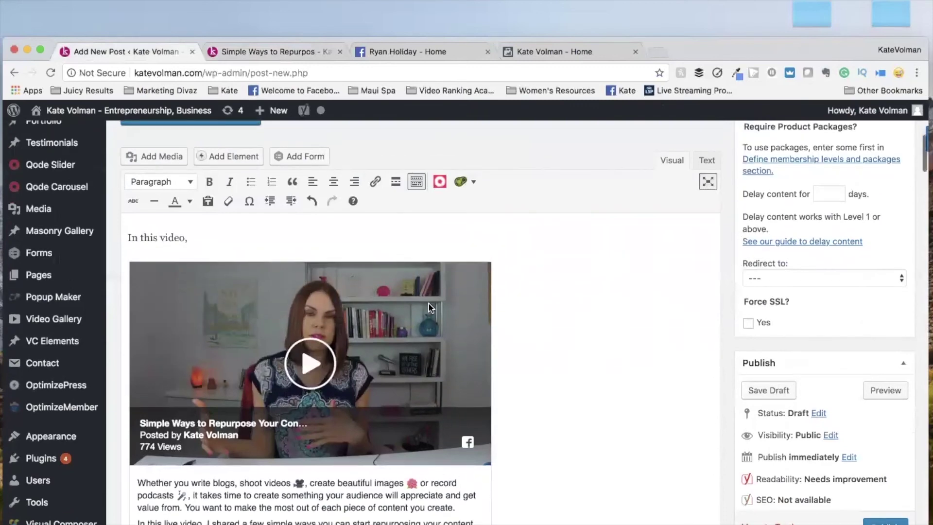